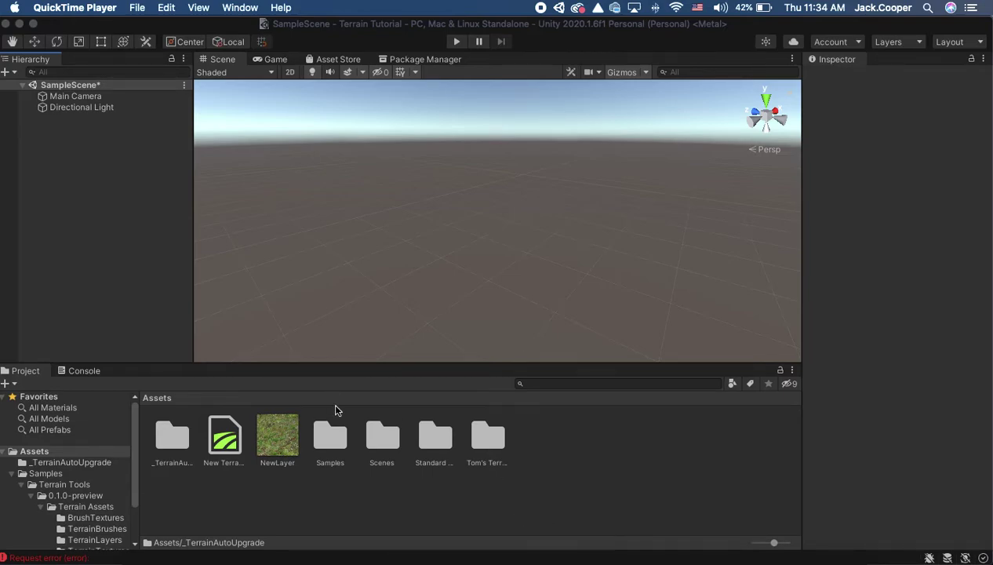
Compare how the empty sample scene appears in the Scene view and in the Game view
click(110, 287)
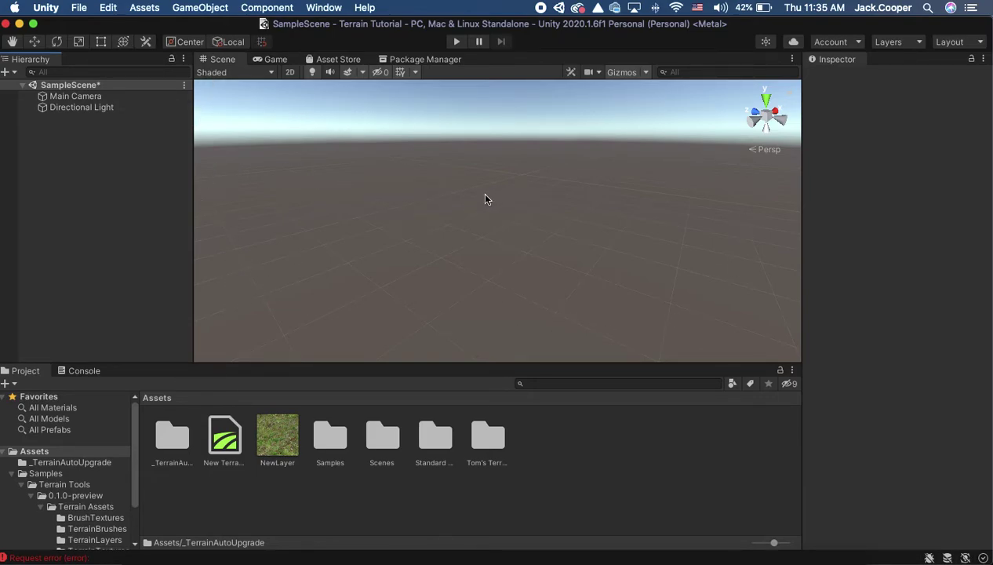
drag(514, 185, 491, 187)
click(274, 60)
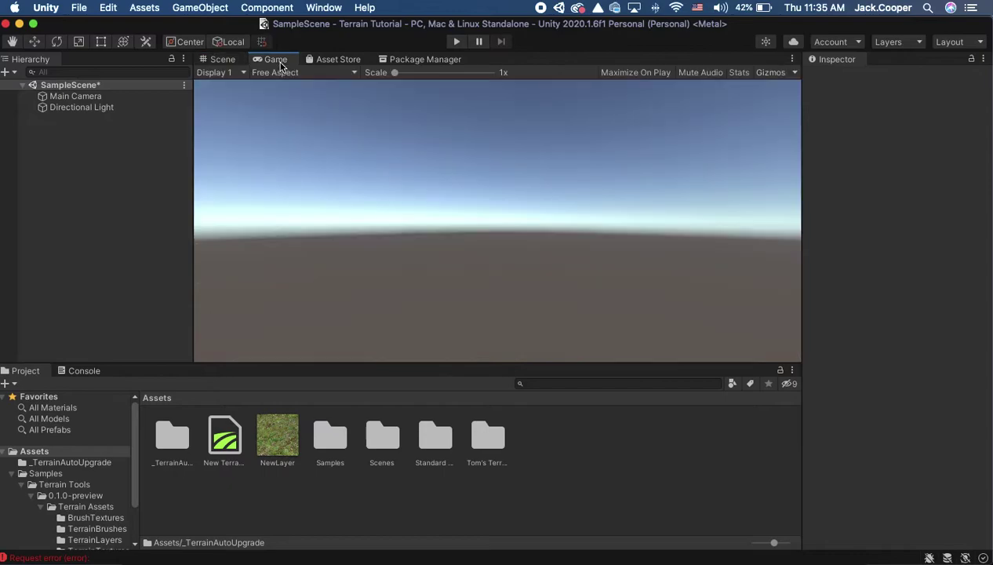
click(225, 61)
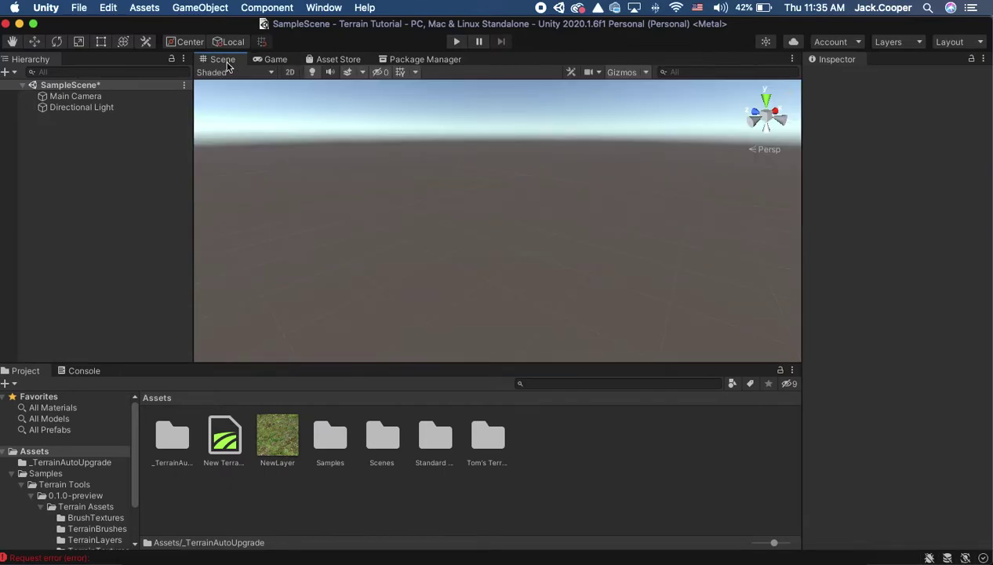
click(274, 60)
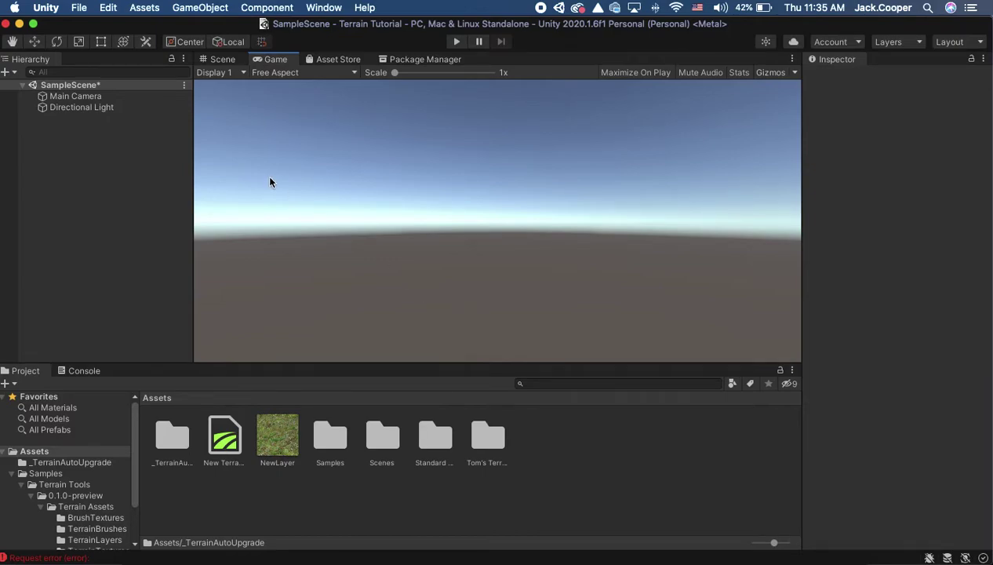
click(225, 61)
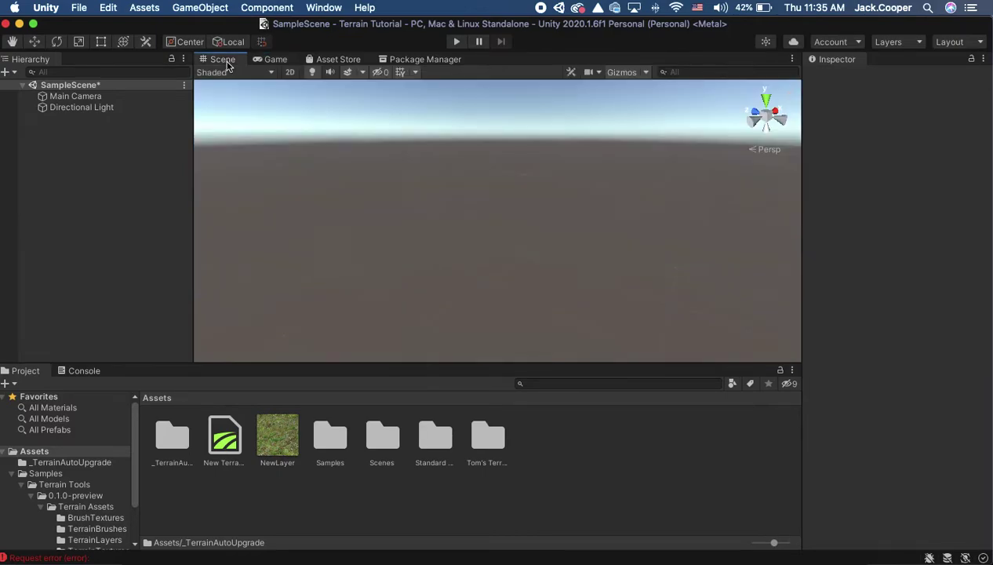
click(272, 60)
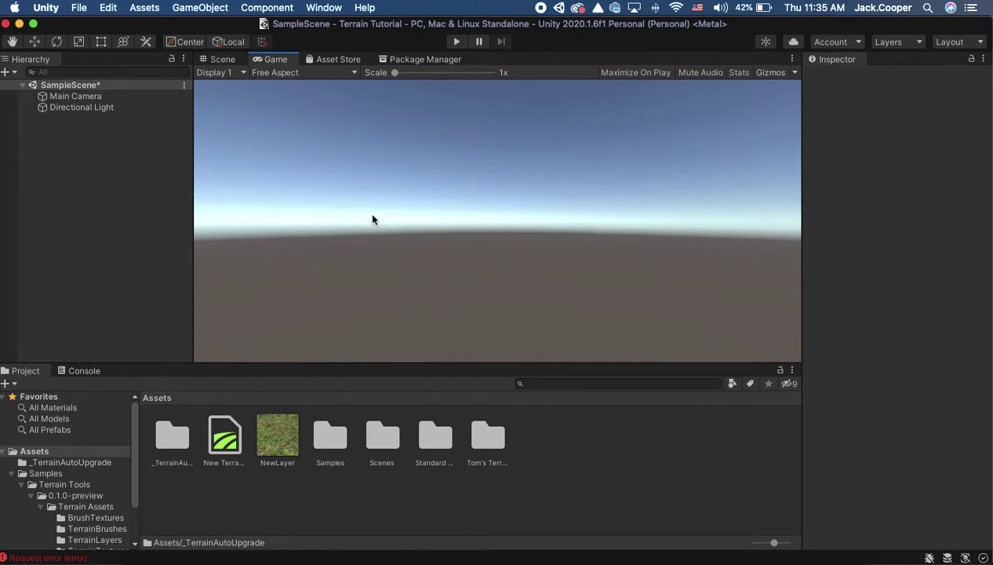
click(223, 62)
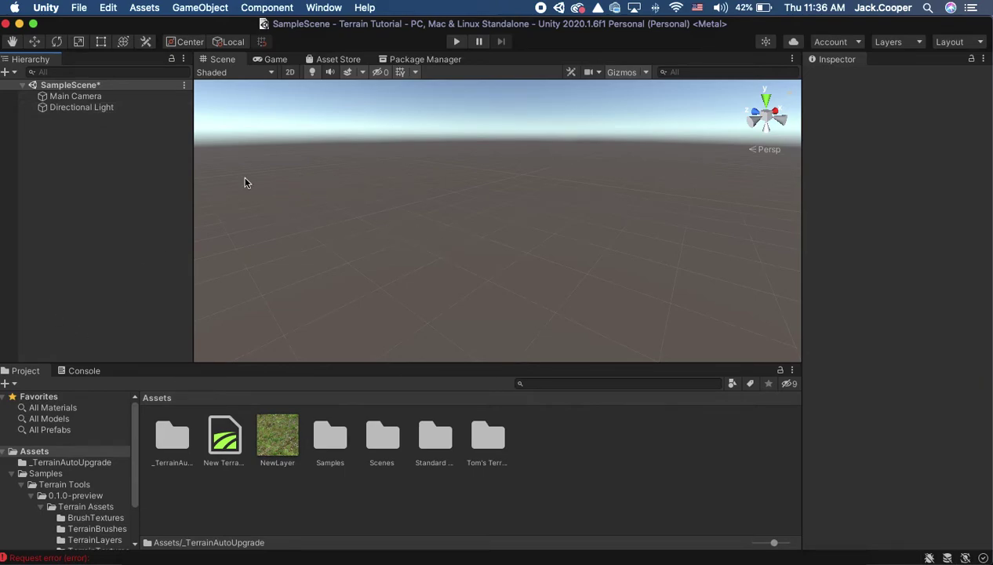
Add a 3D Cube to the sample scene, frame it in the view and deselect it
click(5, 71)
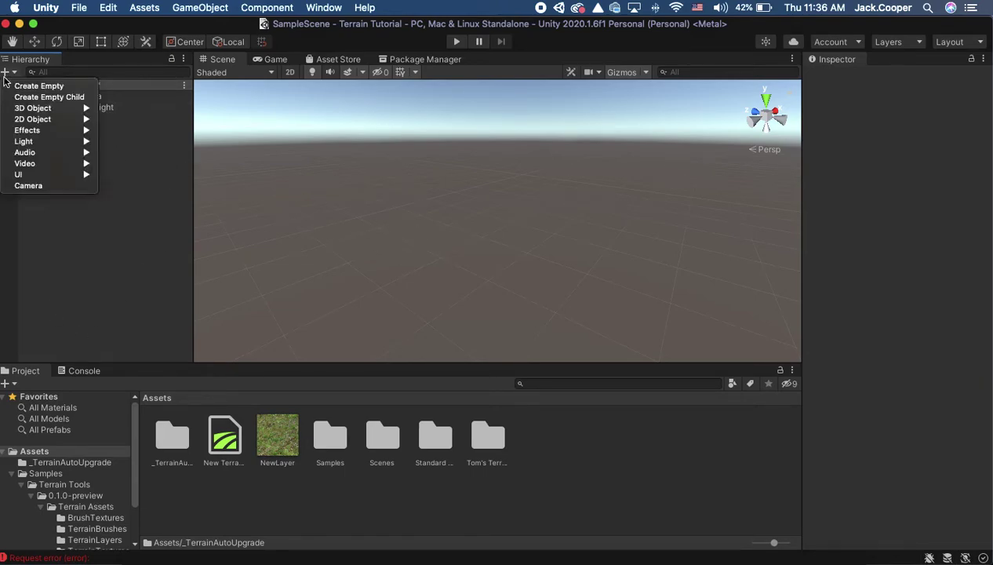
mouse_move(48, 107)
click(150, 113)
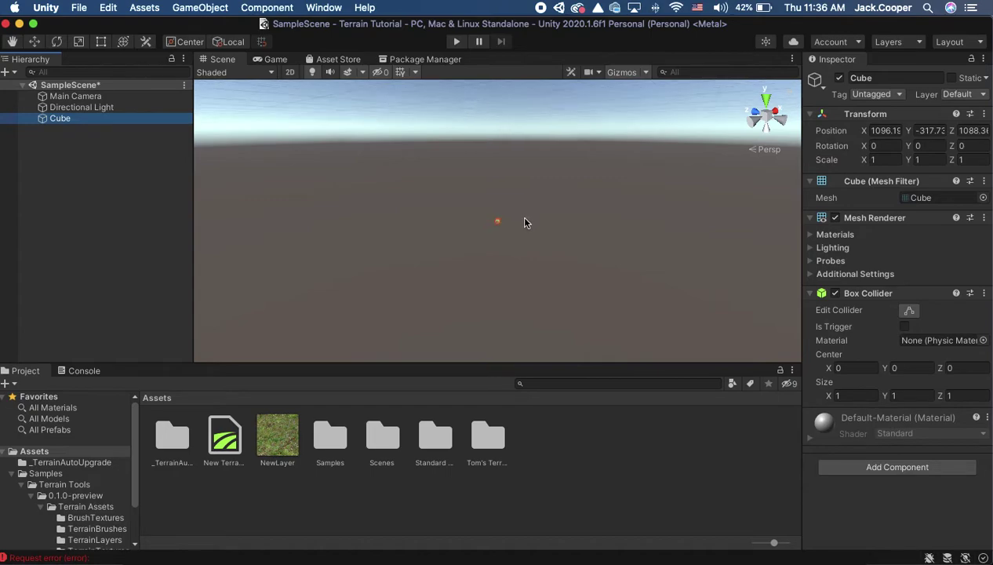
key(f)
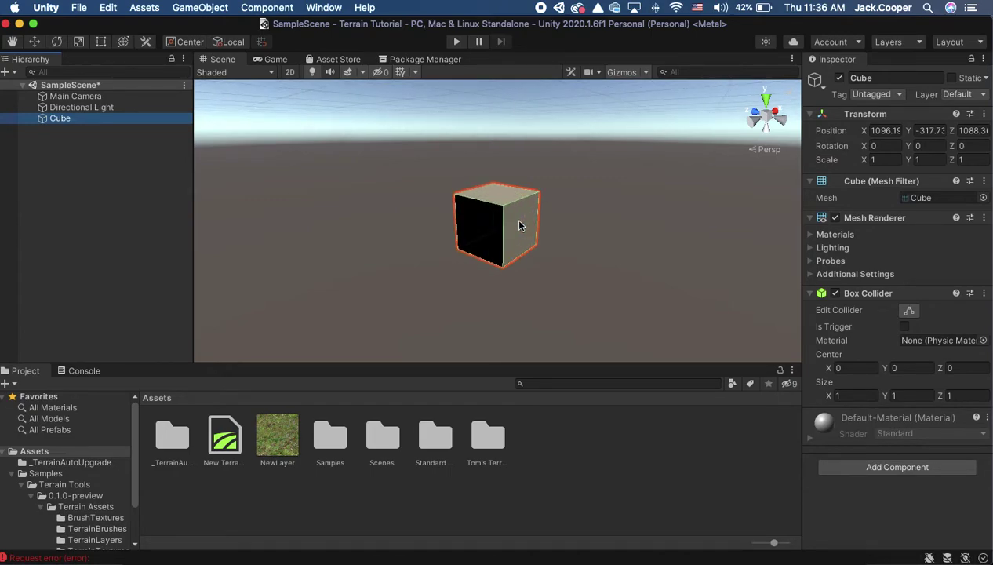
scroll(314, 208, down, 5)
click(554, 229)
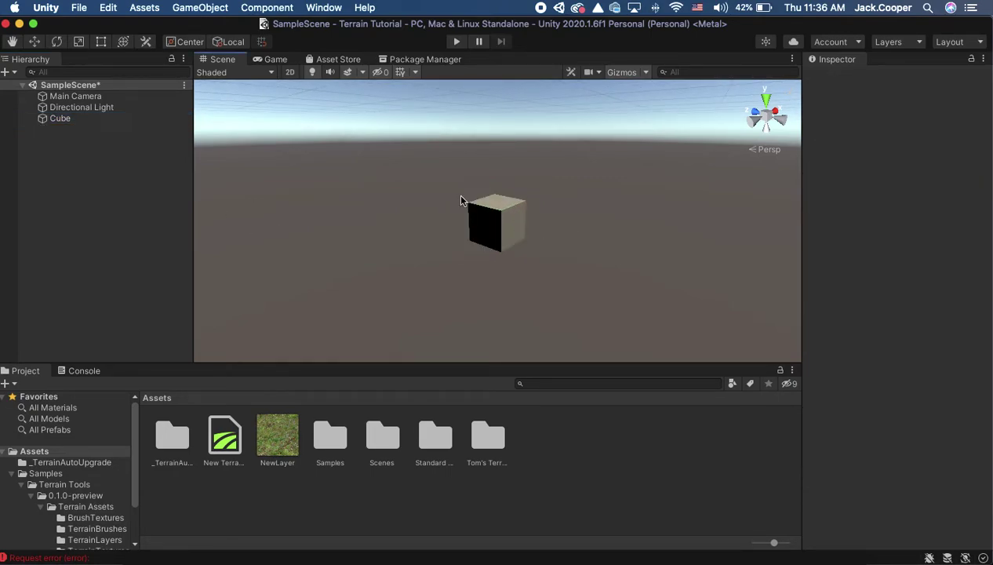
Examine how selecting the cube in the scene and in the Hierarchy highlights it and shows its properties
click(506, 228)
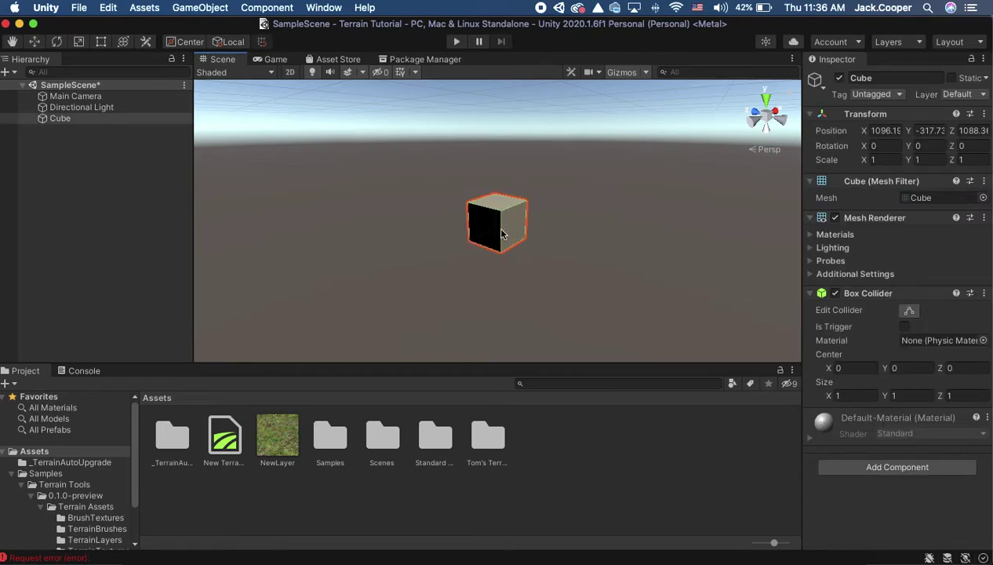
click(395, 167)
click(486, 212)
scroll(425, 241, up, 3)
scroll(425, 240, down, 5)
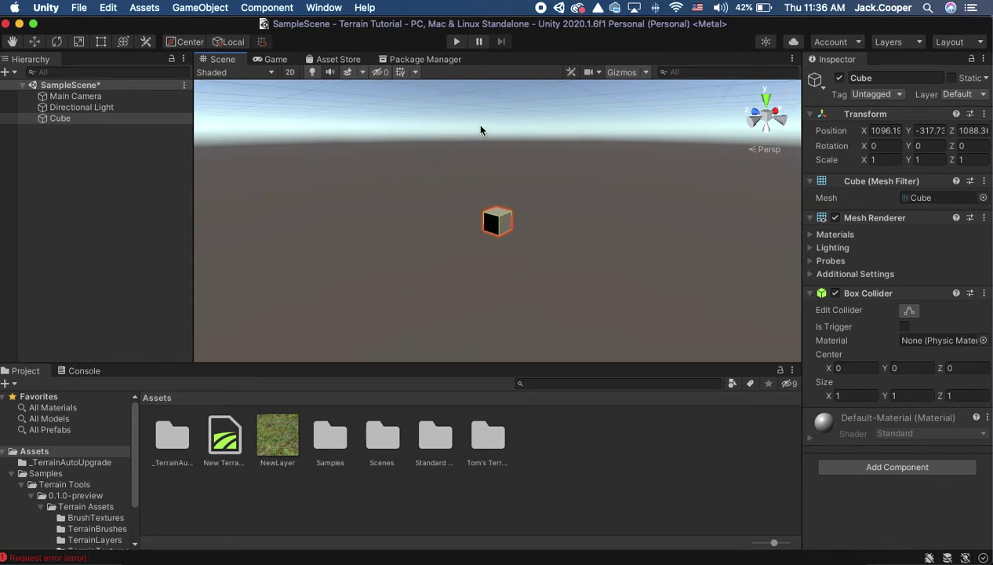
click(94, 173)
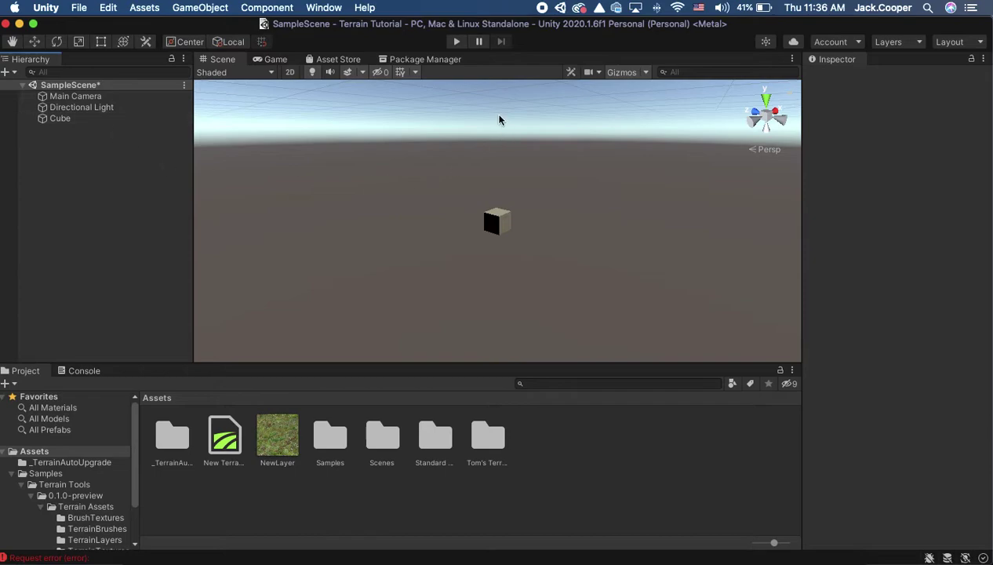
scroll(428, 266, up, 2)
scroll(427, 266, down, 6)
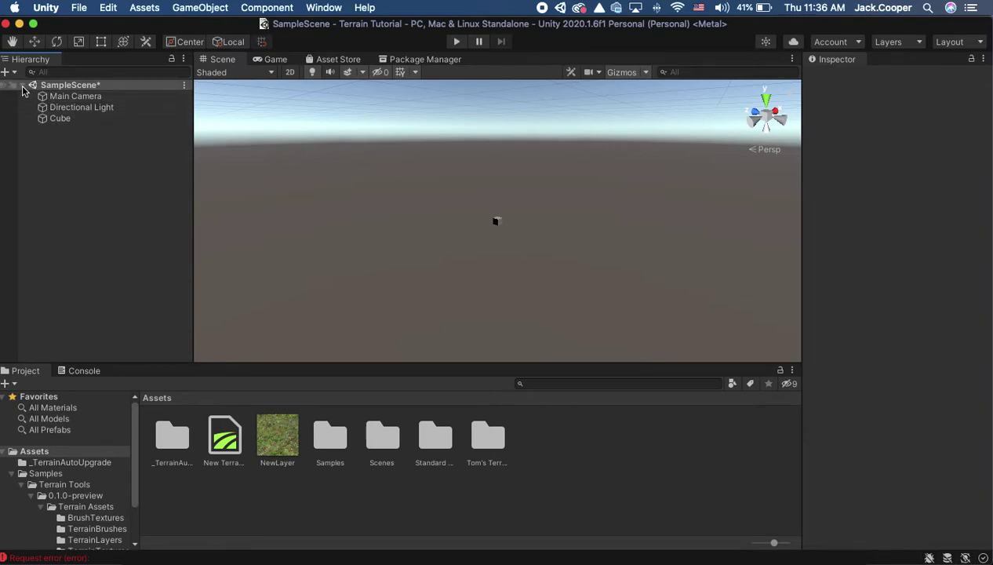
click(61, 118)
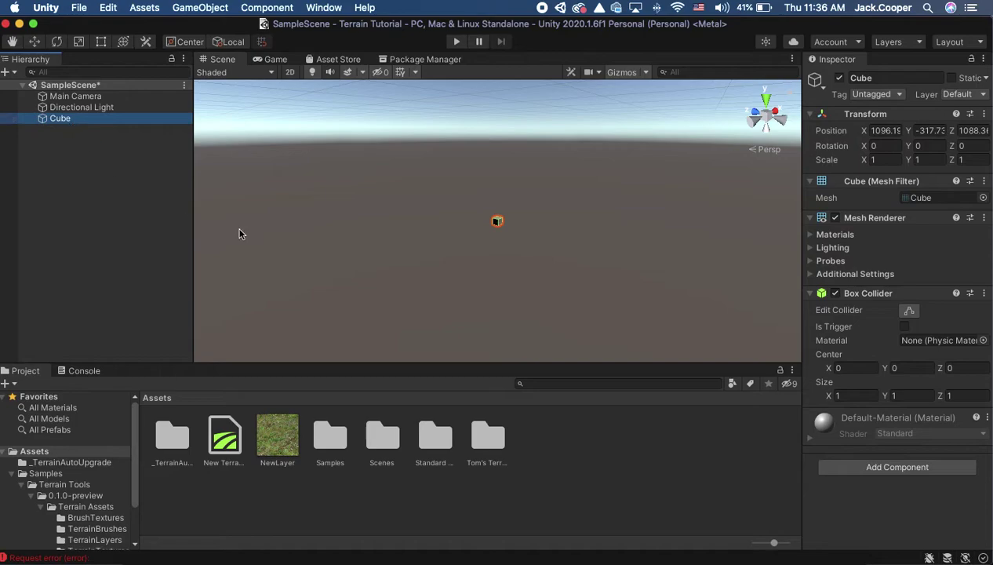
click(79, 160)
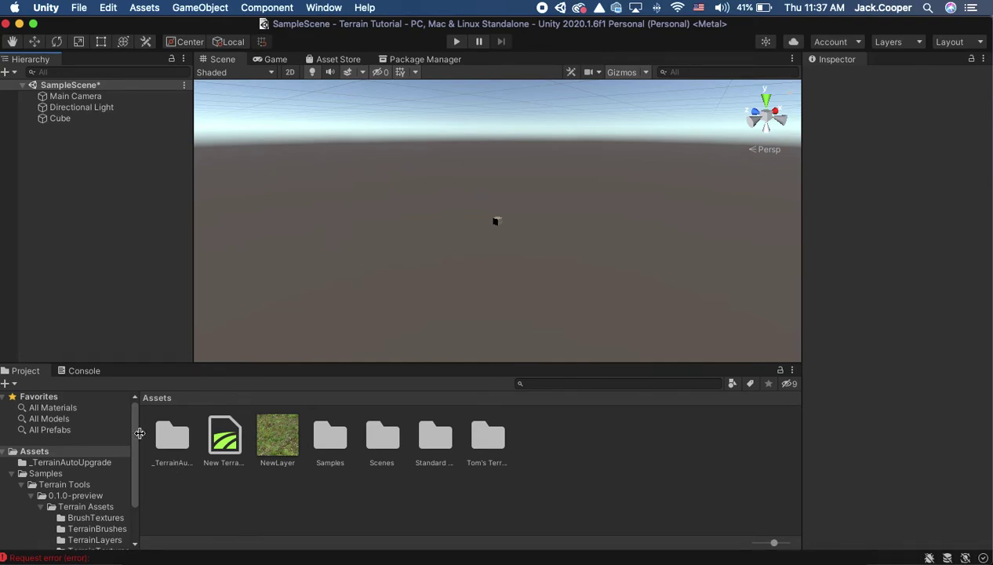
Browse the project's materials and prefabs, and view the properties of a Branches_0 material
click(61, 409)
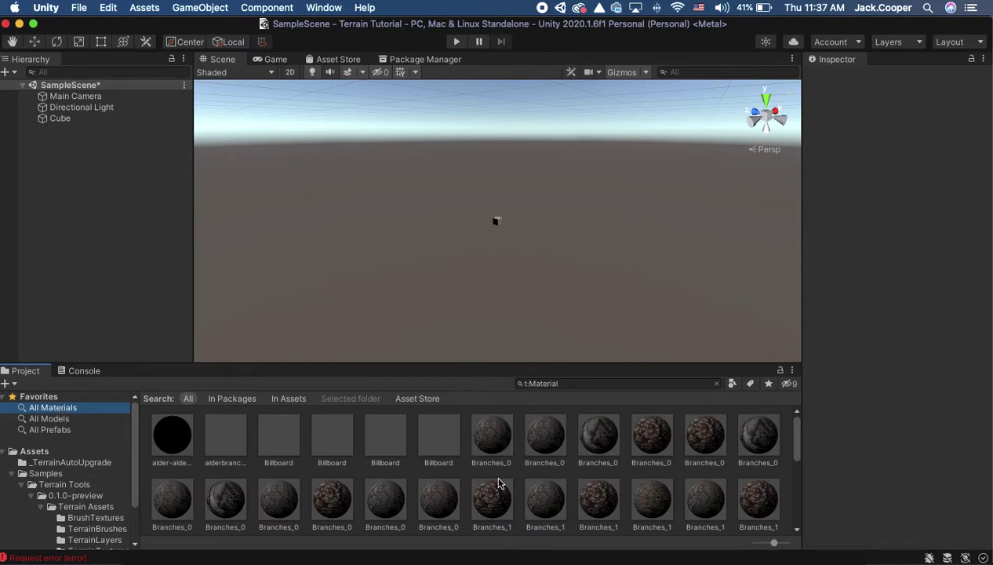
scroll(491, 481, down, 5)
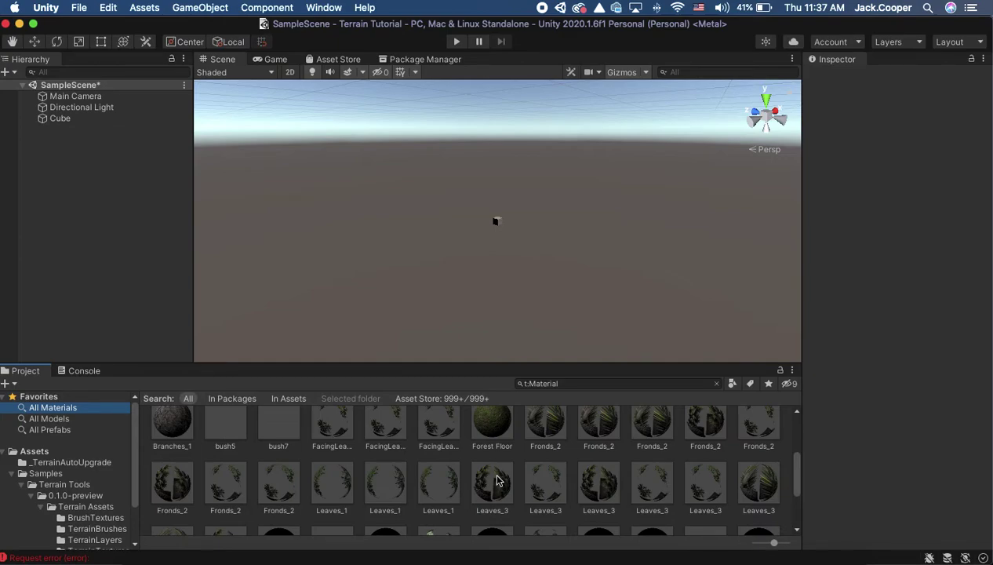
scroll(496, 481, down, 5)
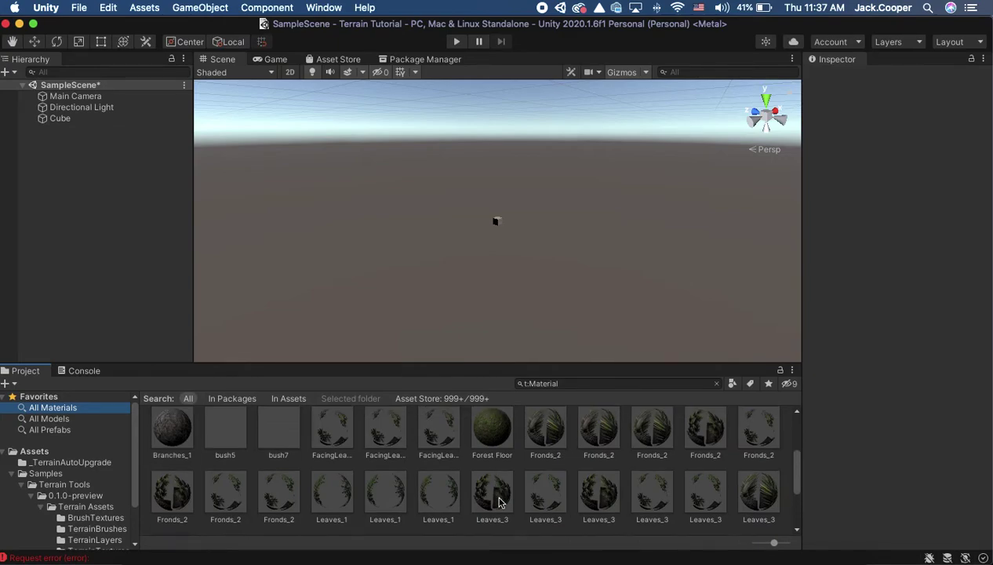
scroll(471, 501, up, 5)
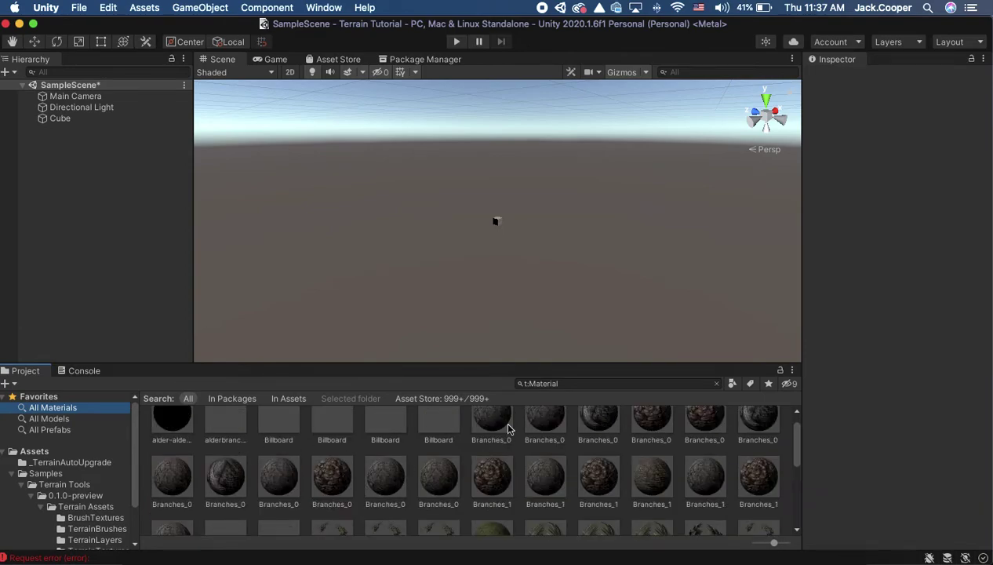
scroll(564, 463, up, 1)
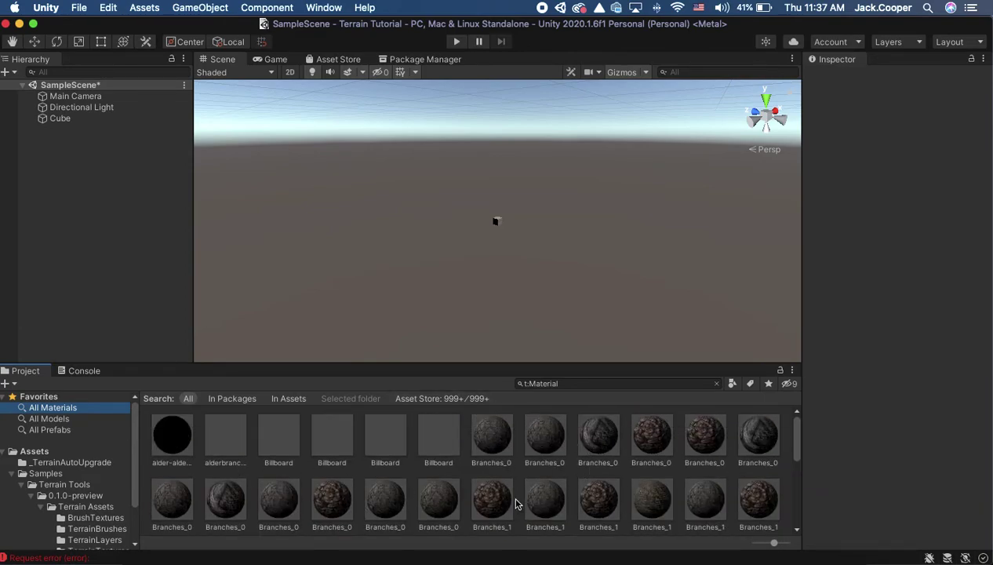
scroll(510, 492, down, 2)
click(335, 457)
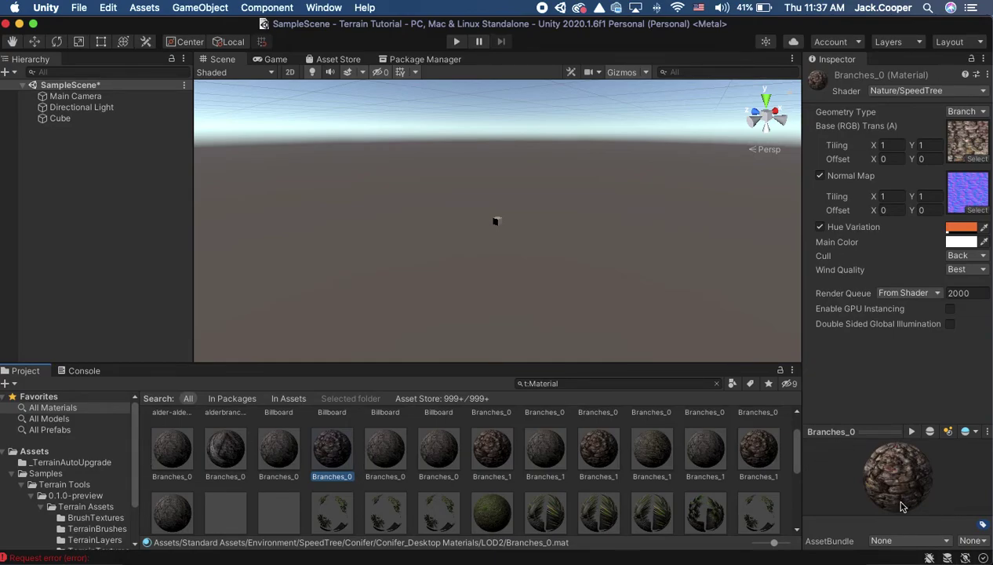
click(59, 430)
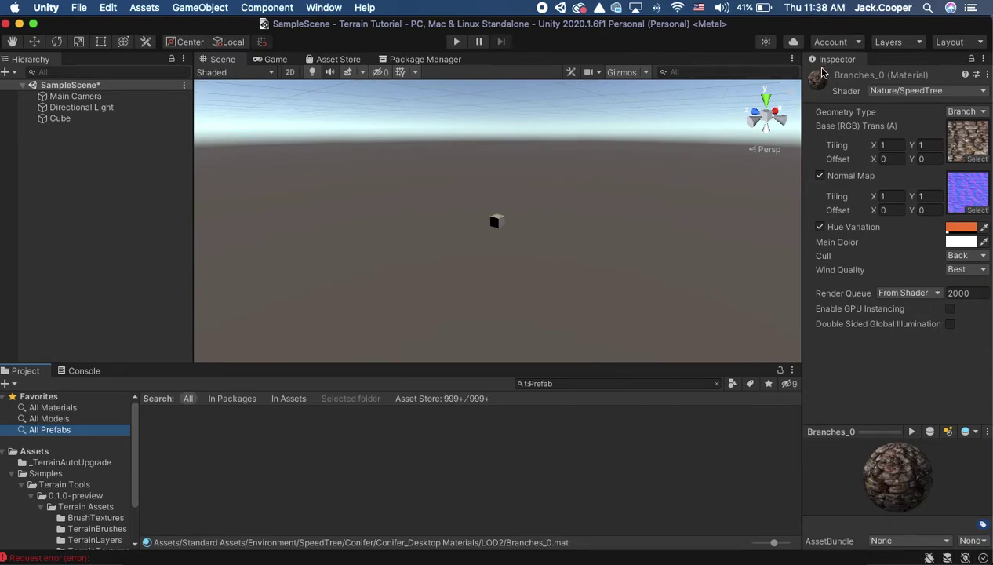
click(677, 251)
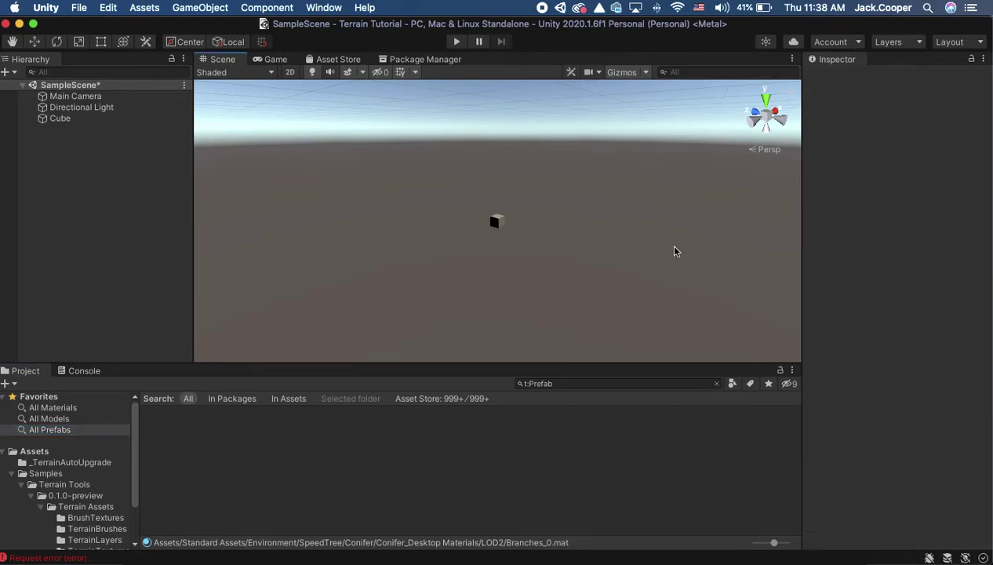
Examine the cube's component properties, including the materials list of its Mesh Renderer, and collapse that component
click(498, 222)
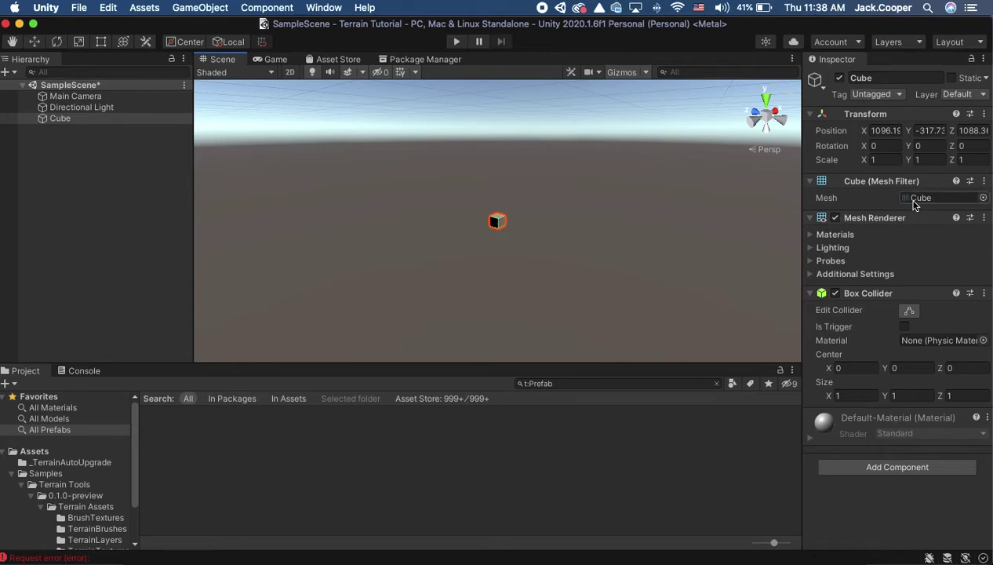
click(830, 235)
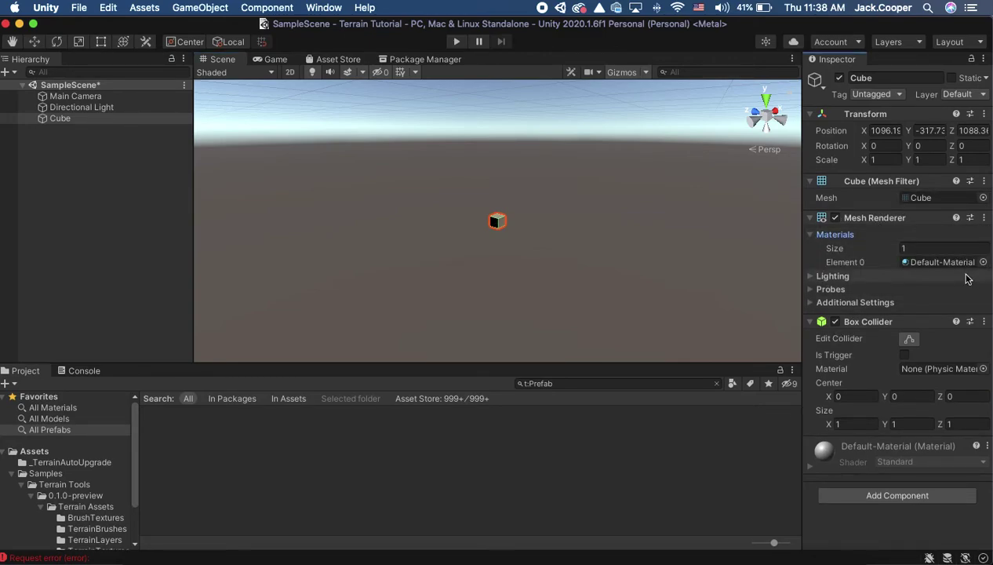
click(811, 218)
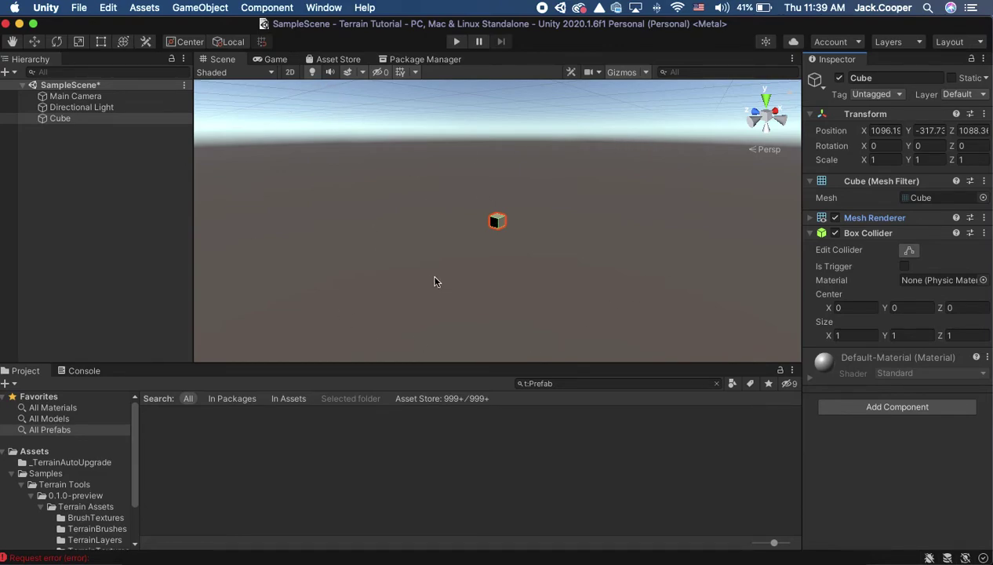
Explore the scene by zooming out from the cube, orbiting around and panning across the grid
scroll(524, 208, down, 6)
scroll(536, 192, down, 2)
click(513, 213)
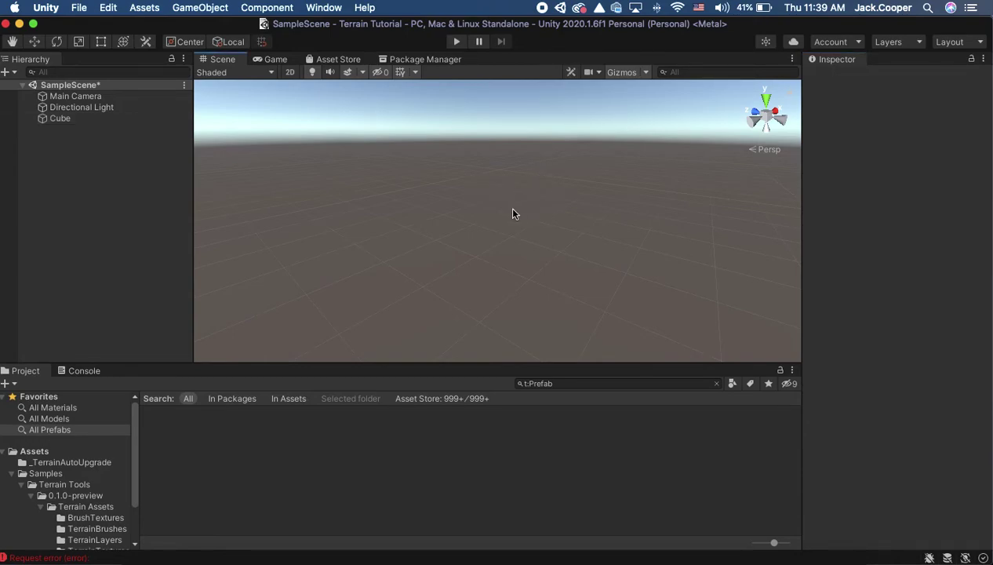
drag(464, 207, 536, 235)
click(530, 227)
alt+drag(532, 191, 496, 197)
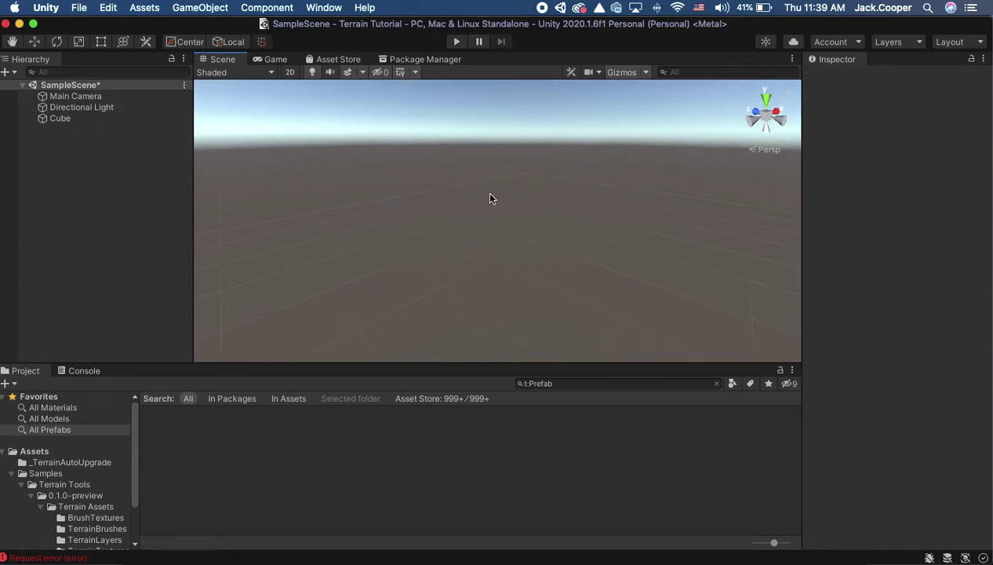
alt+drag(390, 207, 454, 202)
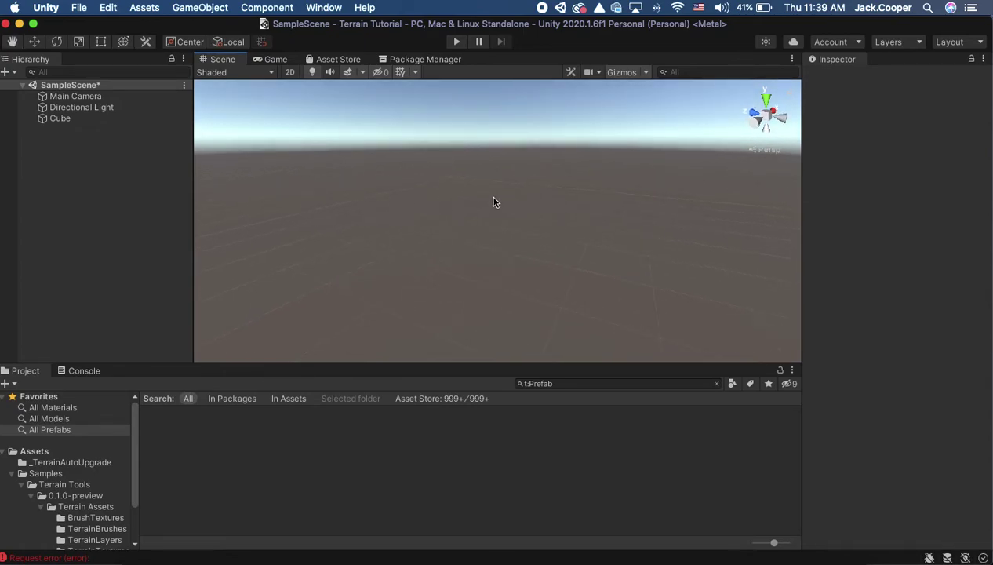
alt+drag(575, 197, 490, 181)
key(alt)
alt+drag(397, 202, 654, 204)
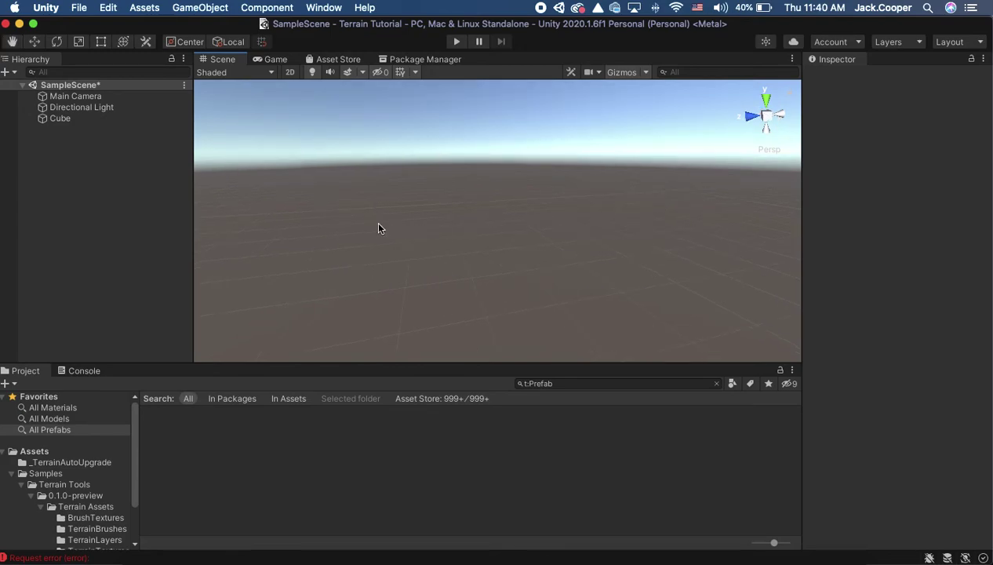
middle_drag(367, 219, 414, 216)
middle_drag(501, 210, 471, 212)
middle_drag(404, 222, 471, 226)
mouse_move(409, 210)
right_down()
mouse_move(499, 209)
mouse_move(294, 211)
mouse_move(588, 204)
mouse_move(393, 214)
right_up()
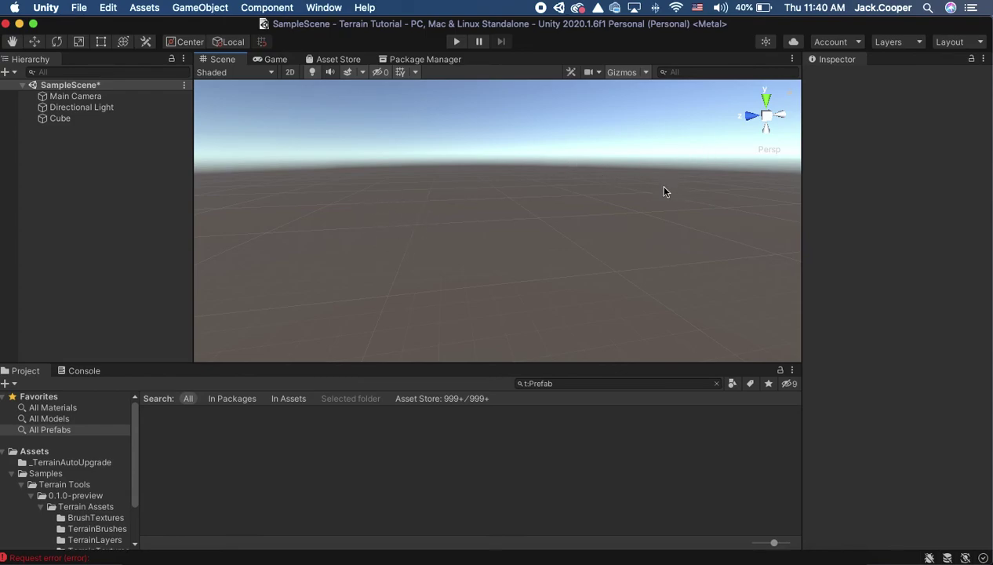
Align the Scene view to the Front direction, followed by the negative X direction
click(756, 119)
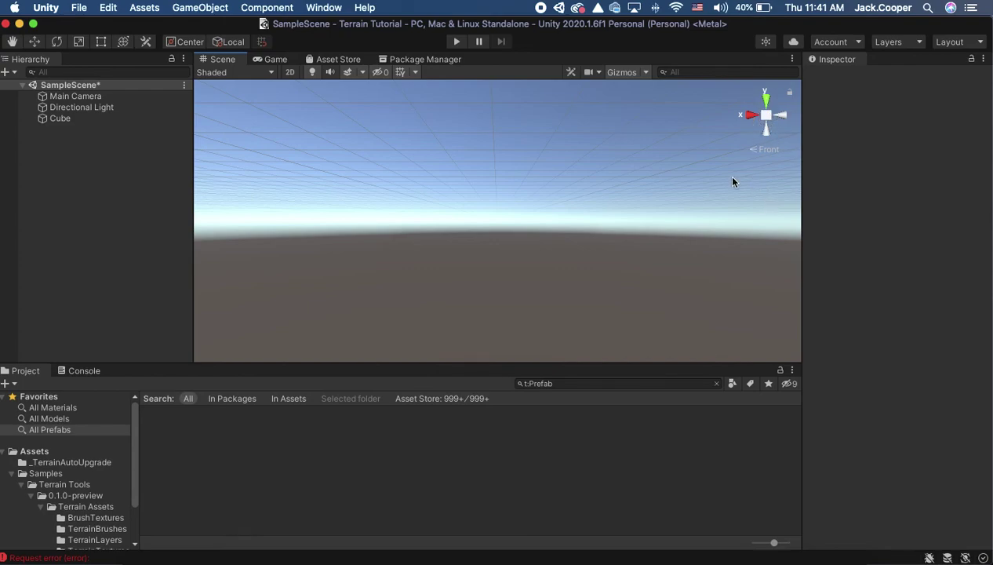
click(776, 114)
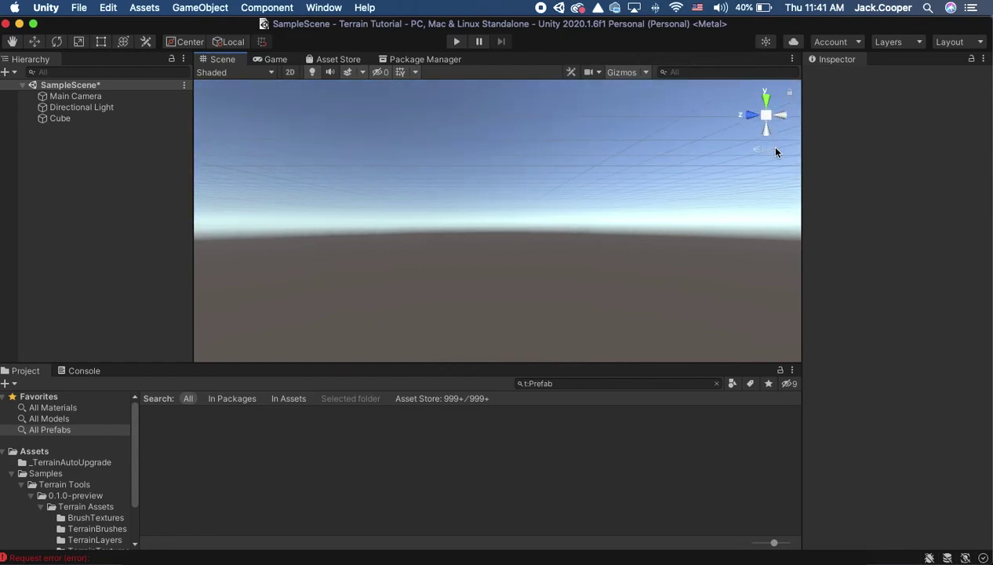
Align the Scene view to the Top direction, the Right direction and finally the Front direction
click(766, 98)
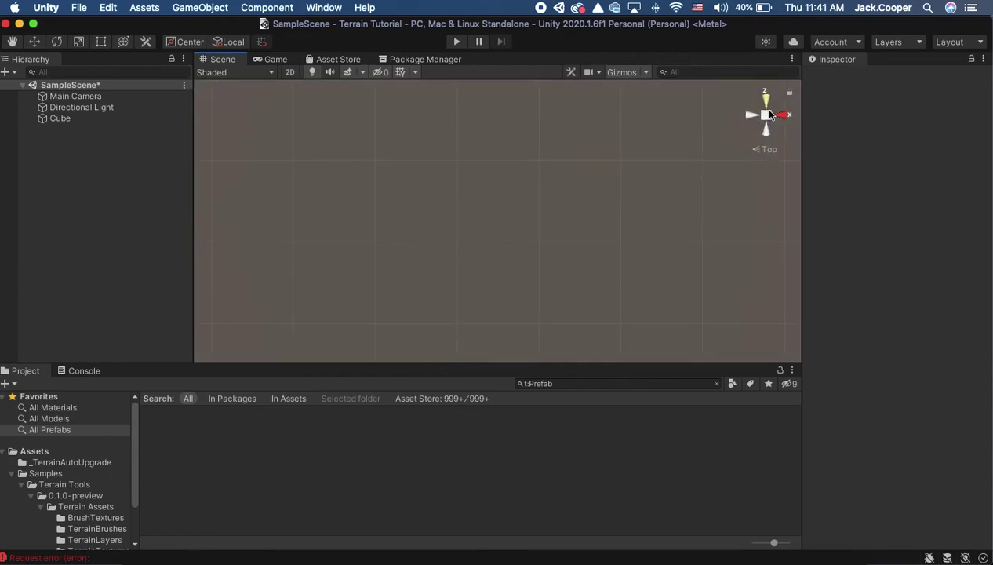
click(786, 116)
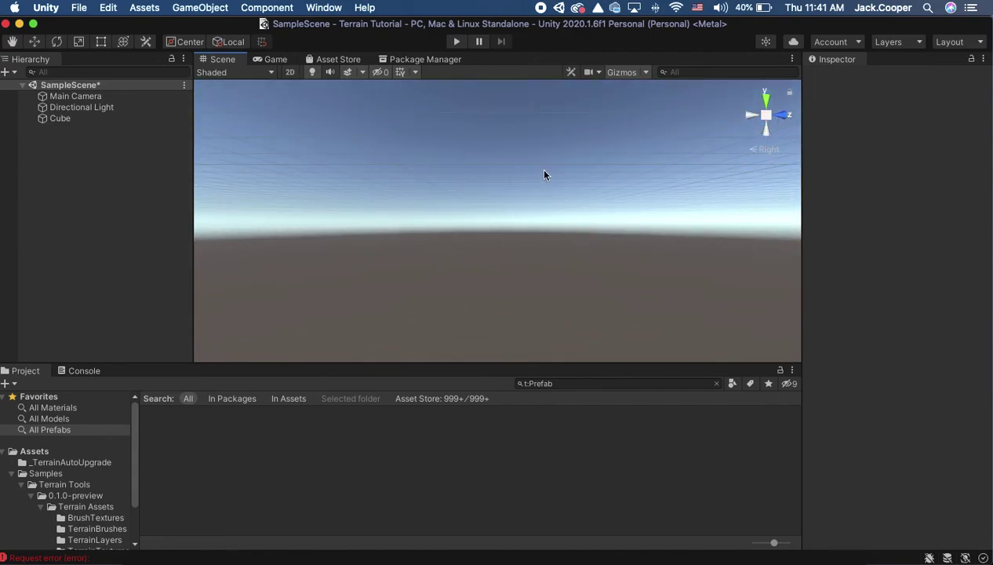
click(777, 116)
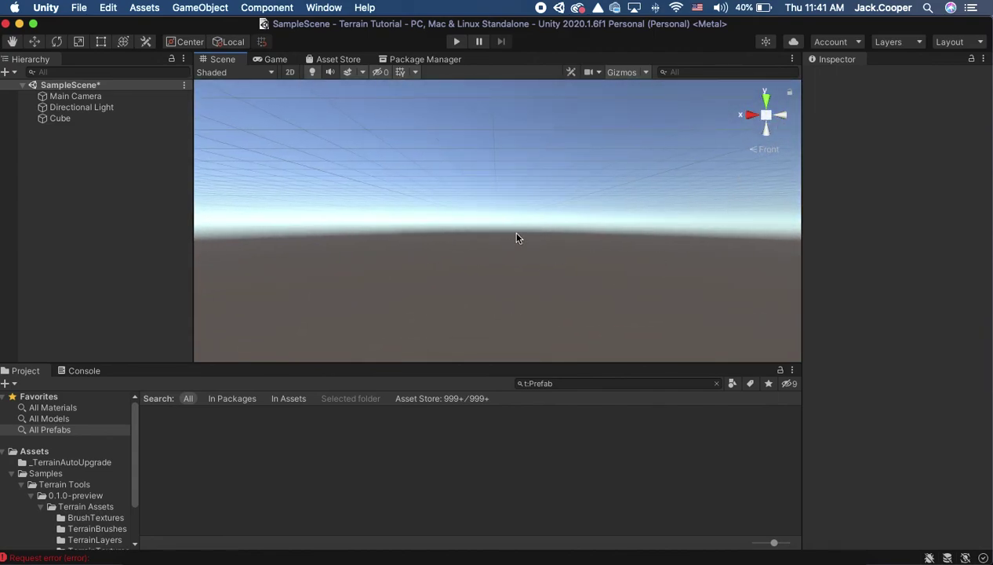
Compare the Front view in perspective and isometric projection by switching between them repeatedly, ending in isometric
click(769, 151)
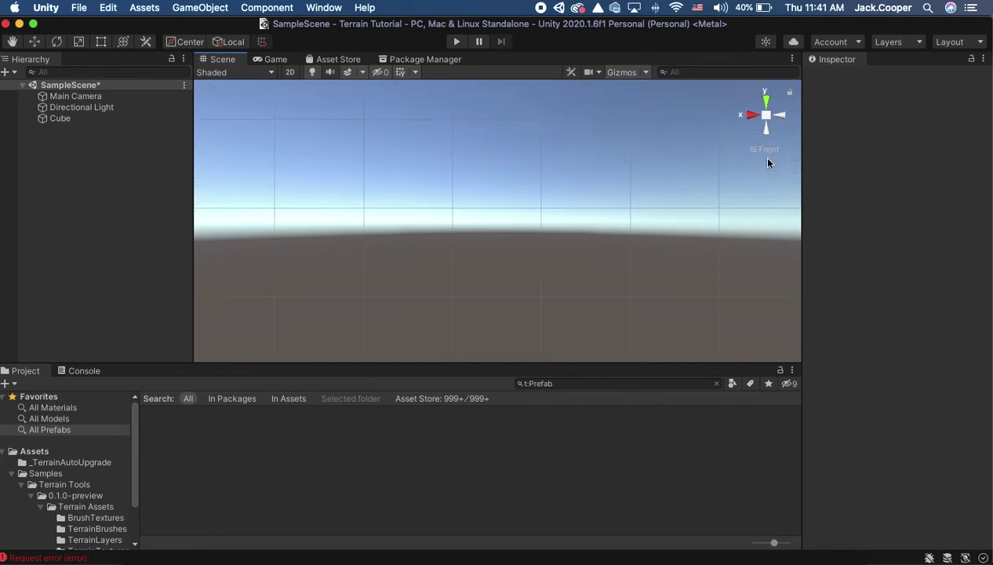
click(772, 152)
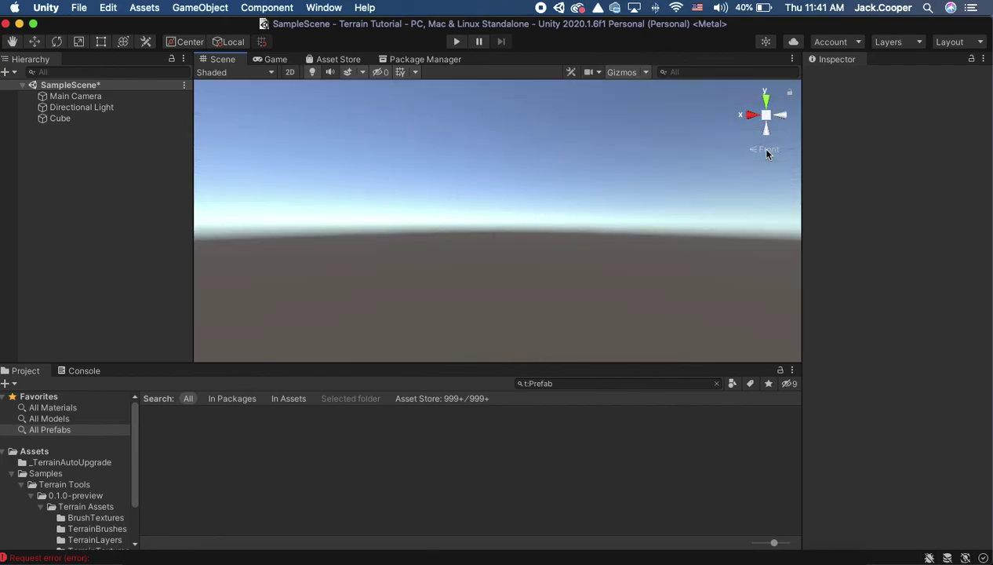
click(768, 152)
click(768, 152)
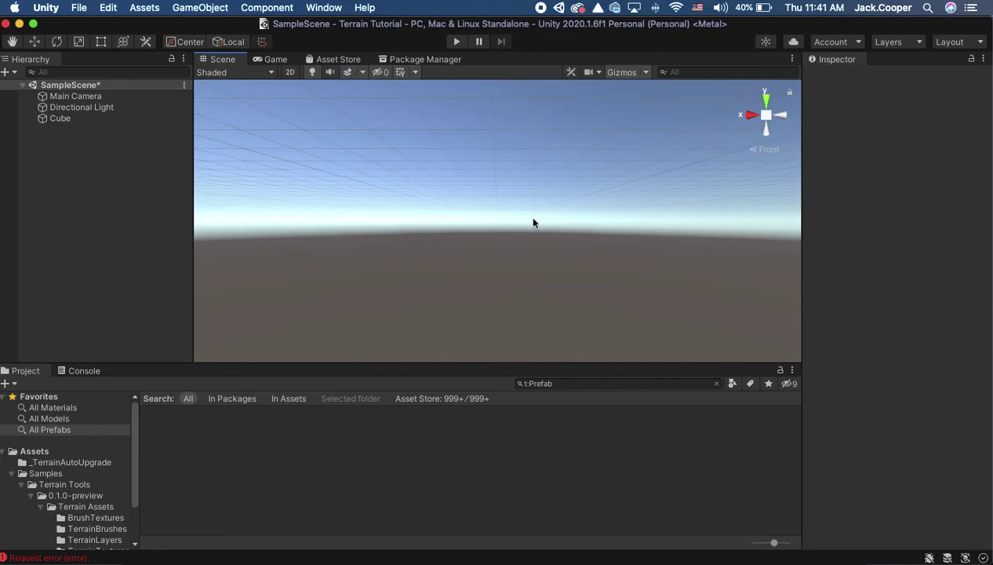
click(775, 154)
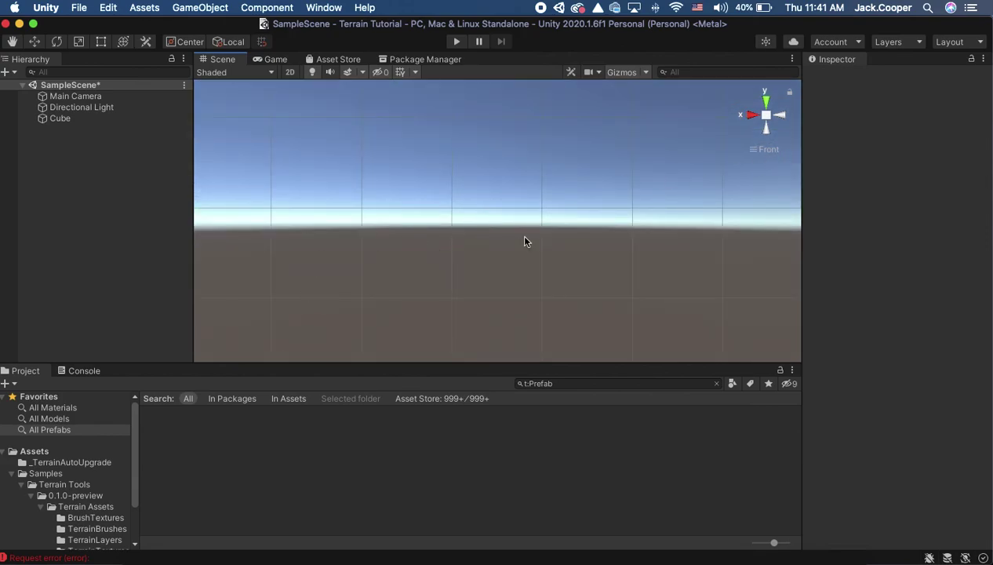